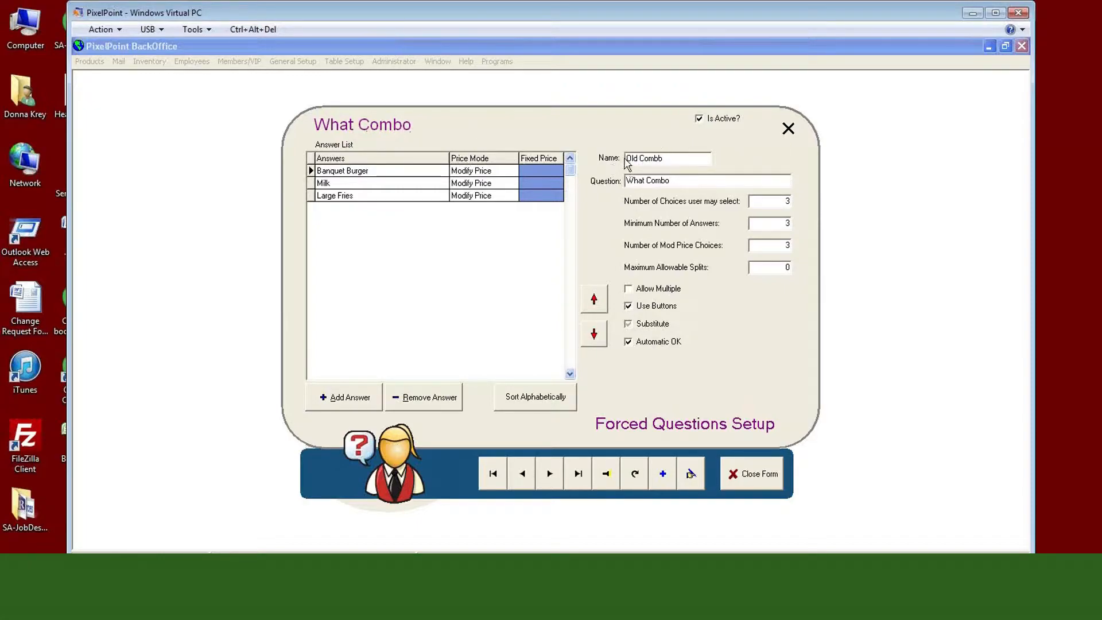
# - Move from the combo question to the next forced question, Pizza Toppings, and highlight its name
pyautogui.click(675, 159)
pyautogui.click(549, 479)
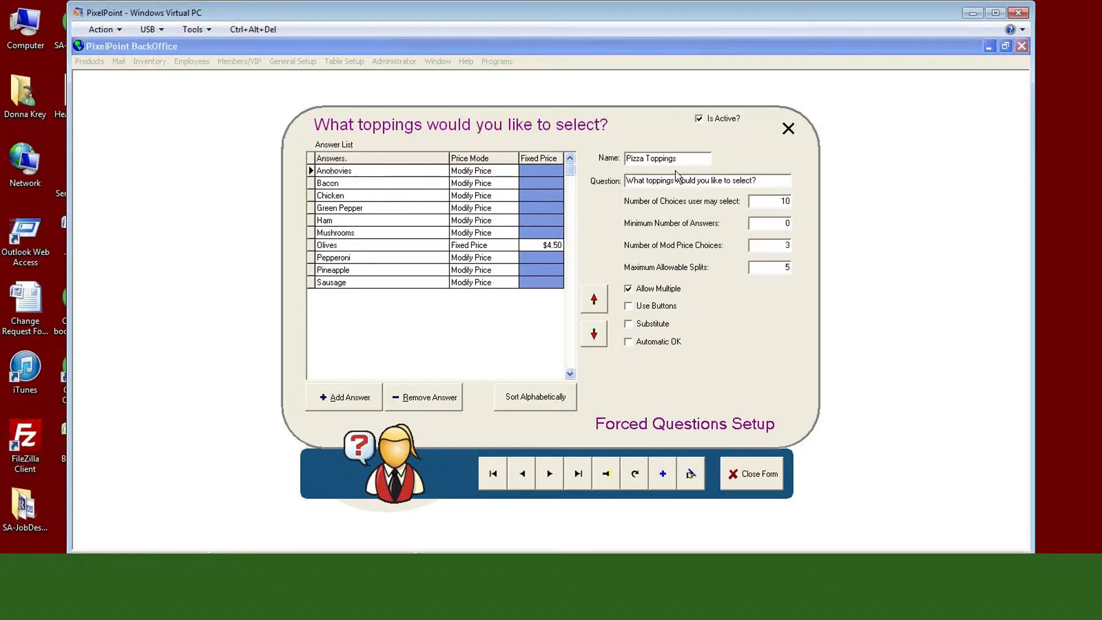
pyautogui.moveTo(681, 160); pyautogui.dragTo(641, 165)
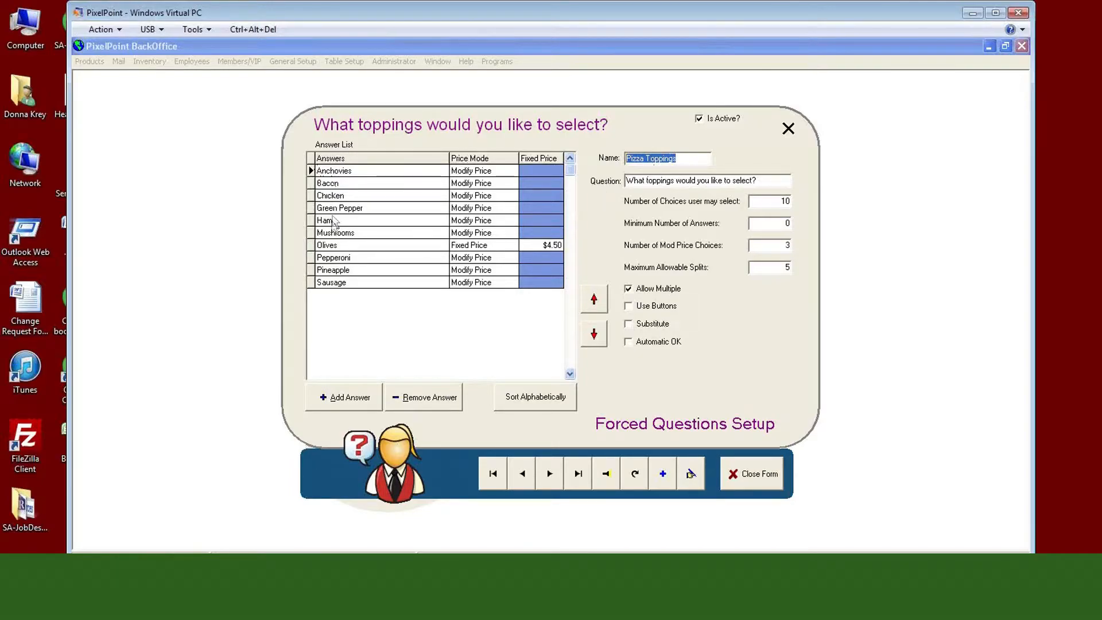
# - Examine the Pizza Toppings answers one by one from Anchovies to Sausage, along with the price mode of Olives
pyautogui.click(326, 295)
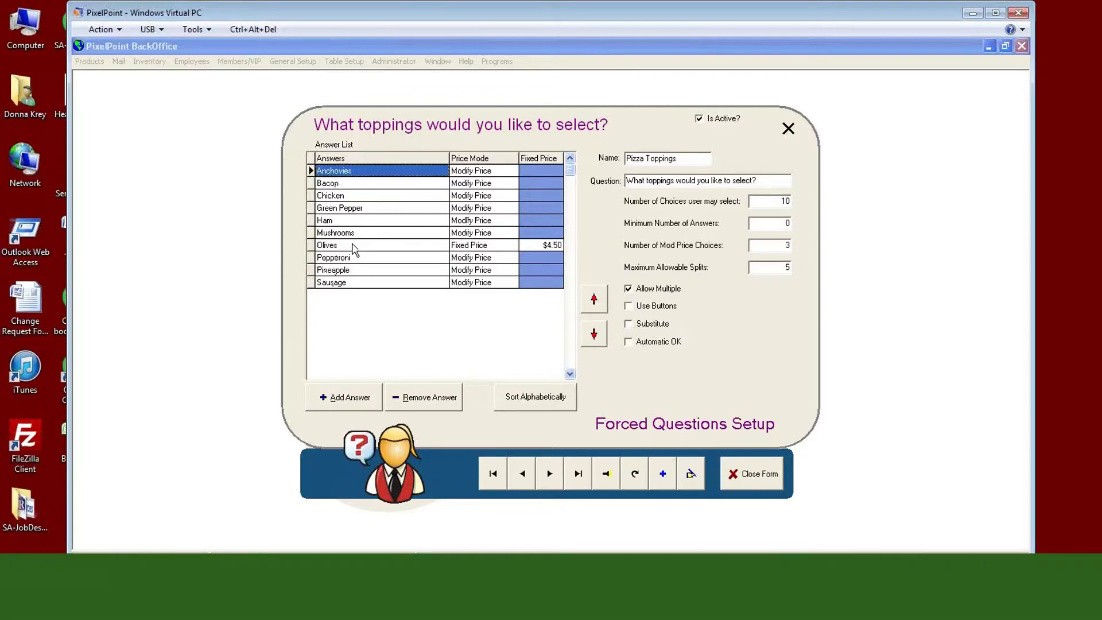
pyautogui.click(462, 247)
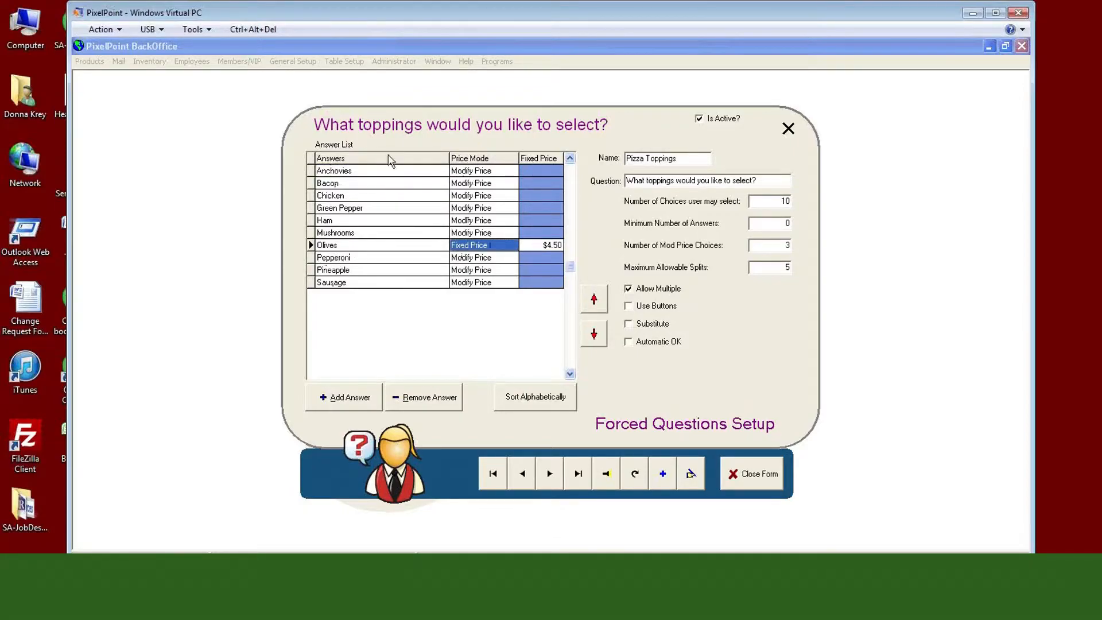
pyautogui.click(338, 172)
pyautogui.click(336, 185)
pyautogui.click(336, 197)
pyautogui.click(334, 207)
pyautogui.click(328, 222)
pyautogui.click(324, 233)
pyautogui.click(323, 248)
pyautogui.click(324, 260)
pyautogui.click(325, 270)
pyautogui.click(328, 283)
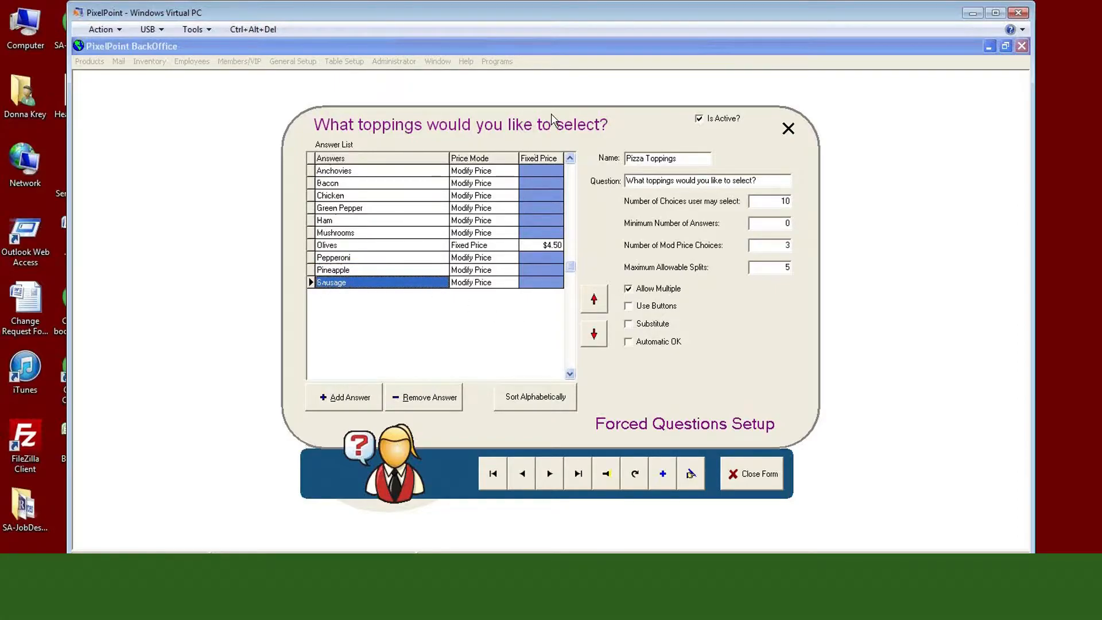
# - Examine the price mode options available for the Anchovies answer without changing the selection
pyautogui.click(505, 172)
pyautogui.click(512, 172)
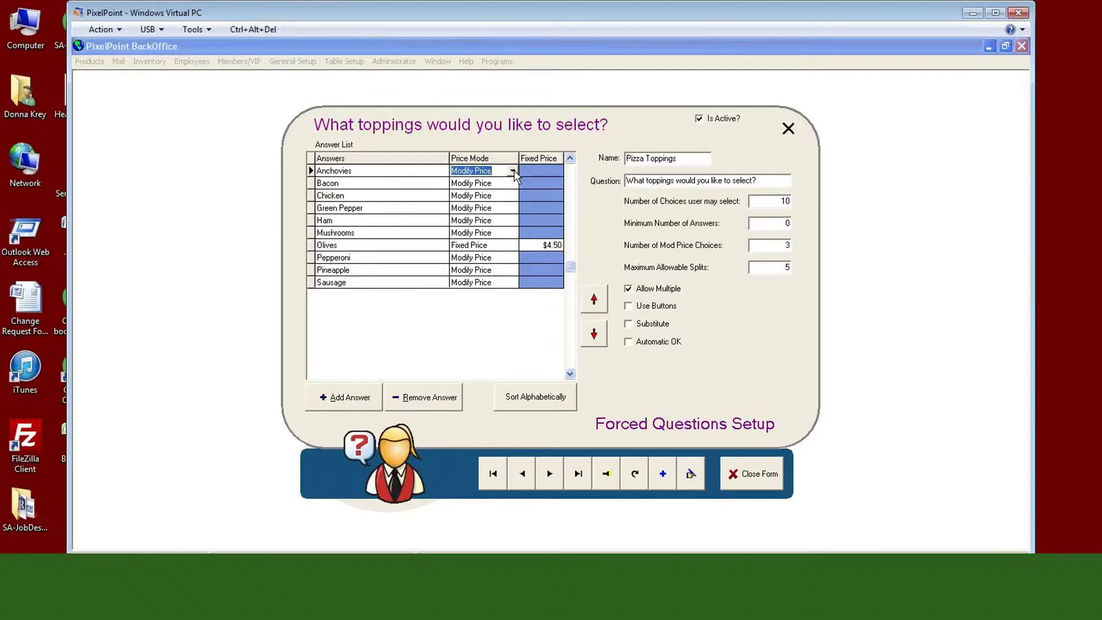
pyautogui.click(514, 171)
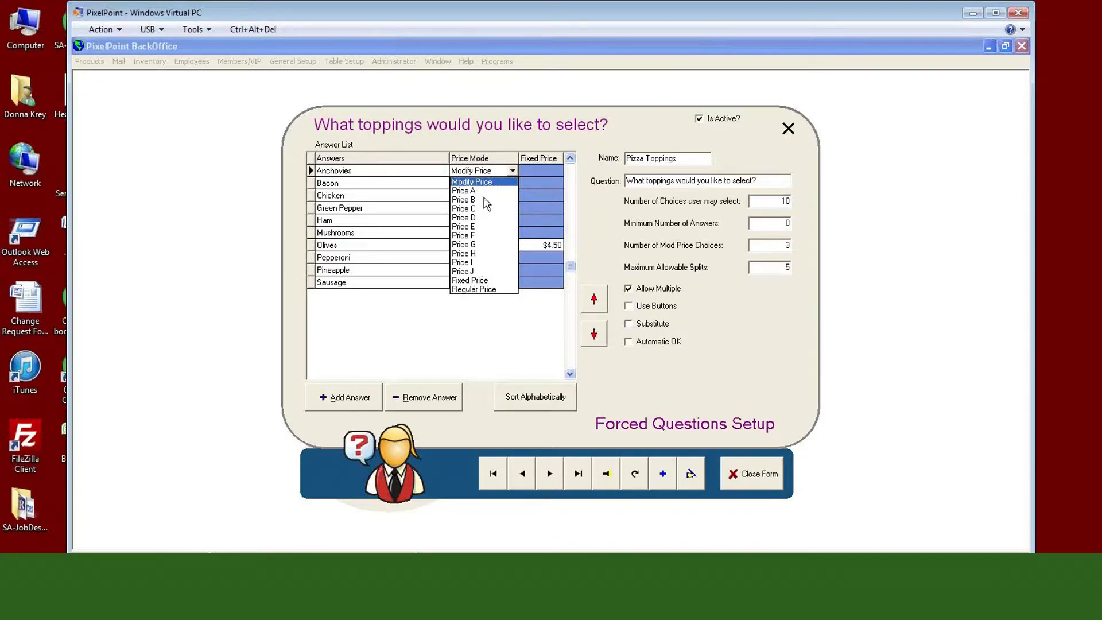
pyautogui.click(426, 333)
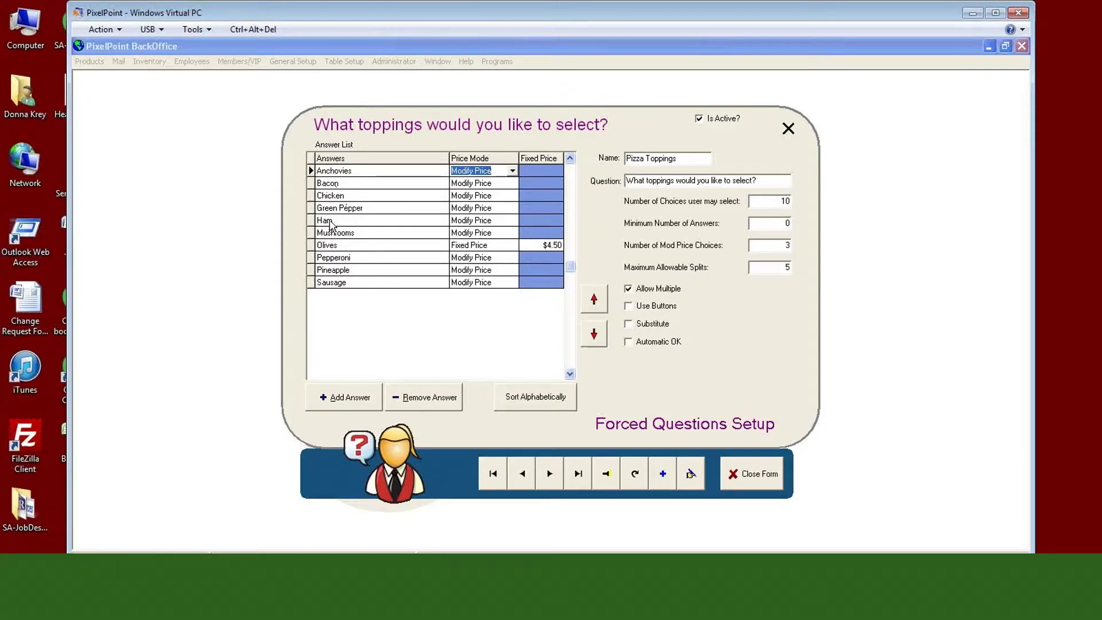
# - Examine the price mode options for Olives, keep Fixed Price, and check its fixed price amount
pyautogui.click(513, 245)
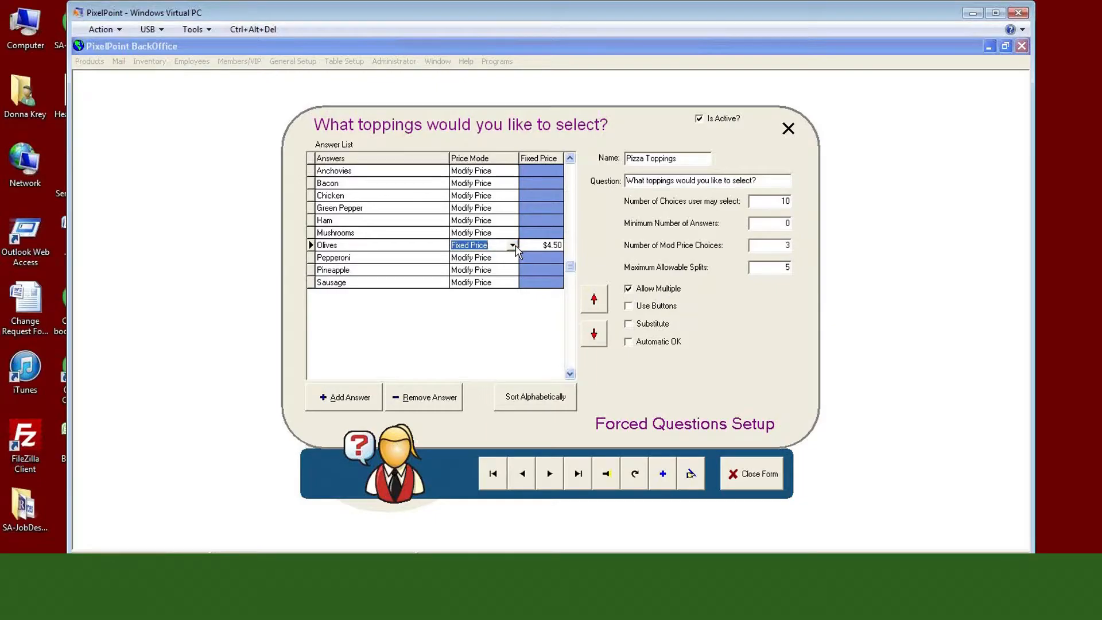
pyautogui.click(515, 247)
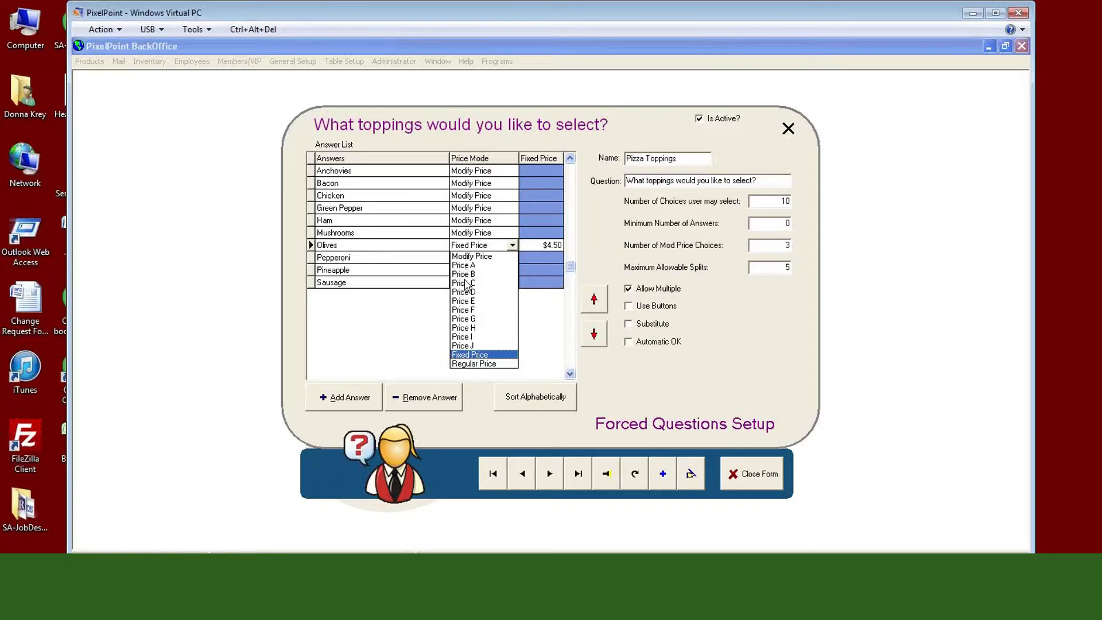
pyautogui.click(468, 359)
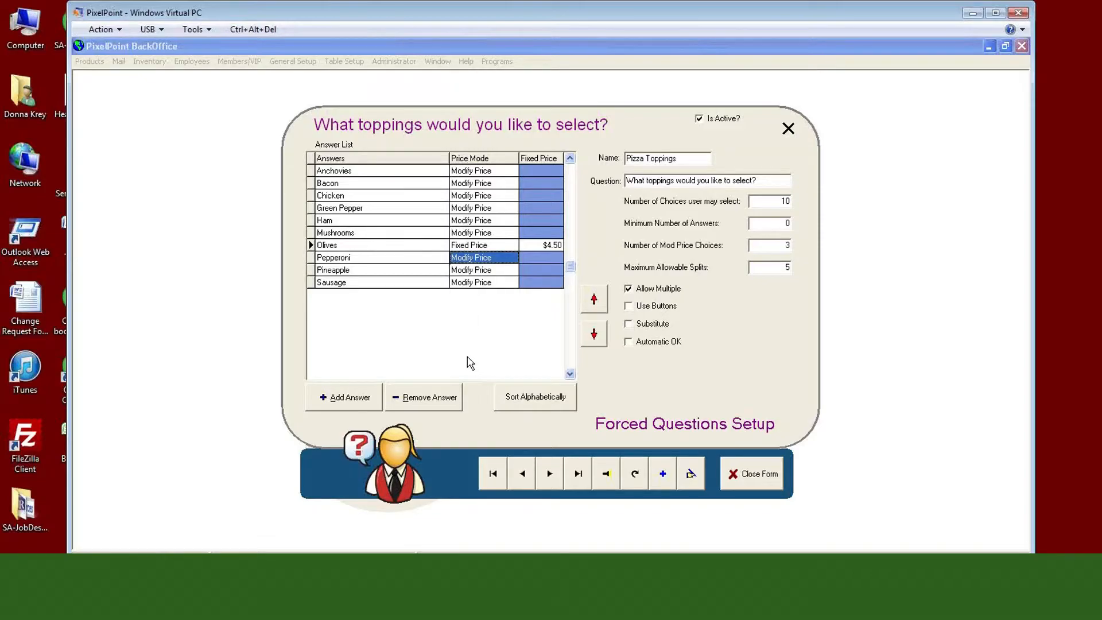
pyautogui.click(489, 259)
pyautogui.click(499, 246)
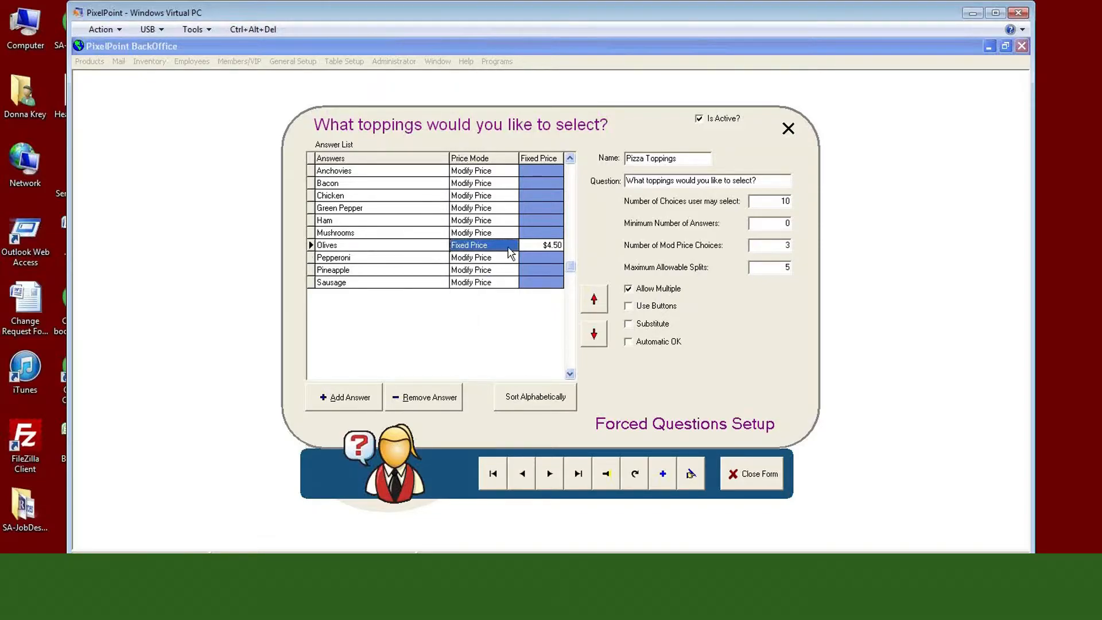
pyautogui.click(513, 246)
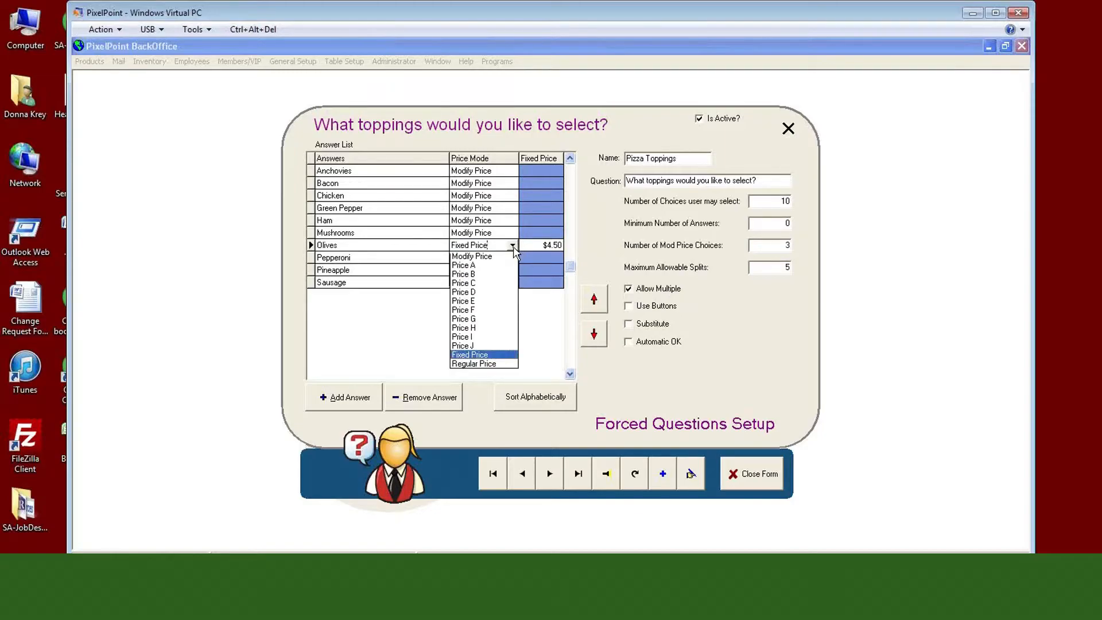
pyautogui.click(482, 356)
pyautogui.click(543, 246)
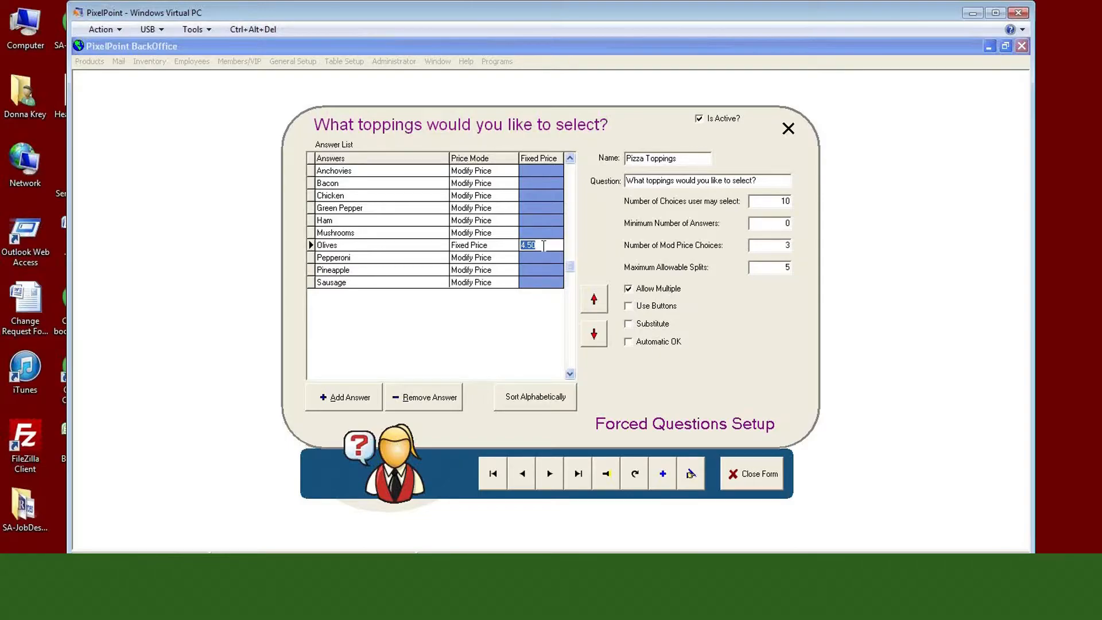
pyautogui.click(409, 283)
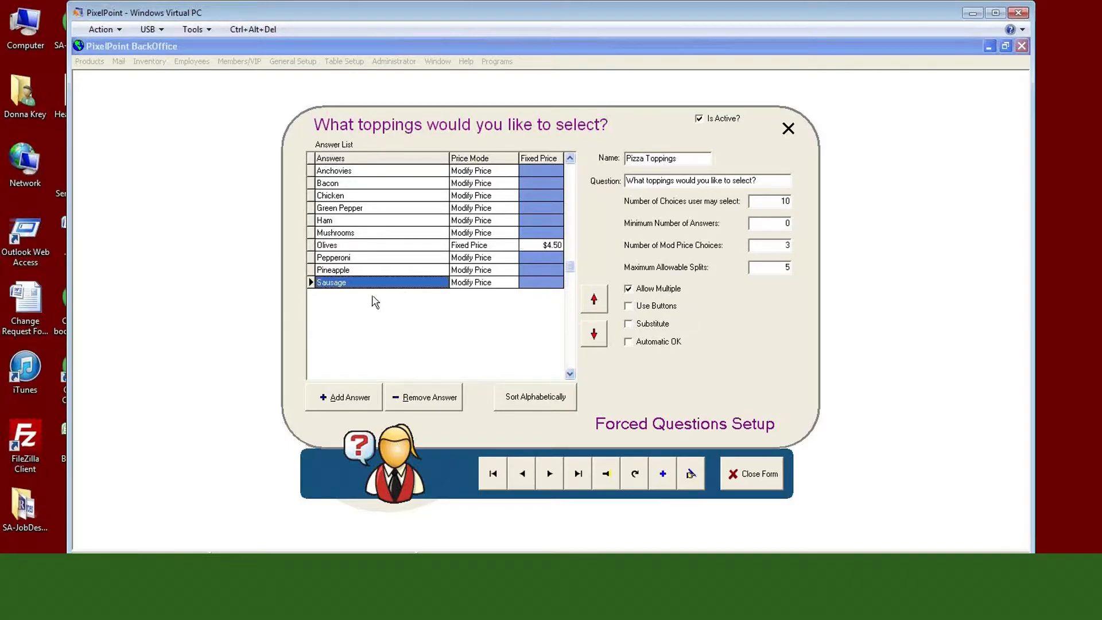
# - Add Garden Salad from the product search to the answer list of the Pizza Toppings question
pyautogui.click(361, 393)
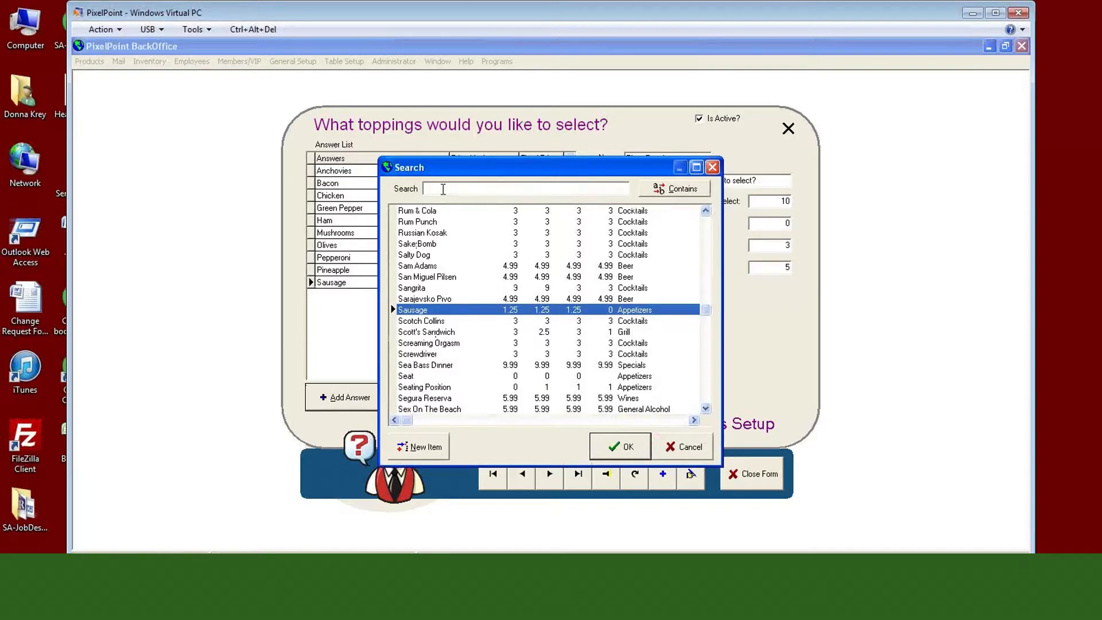
pyautogui.write('sal')
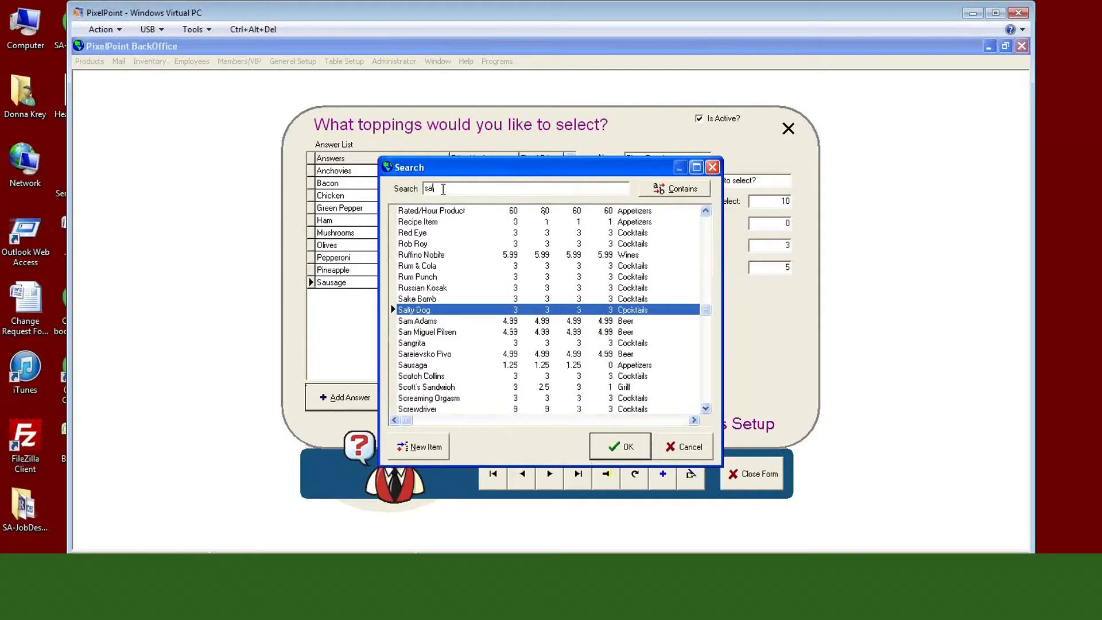
pyautogui.press('BackSpace')
pyautogui.press('BackSpace')
pyautogui.press('BackSpace')
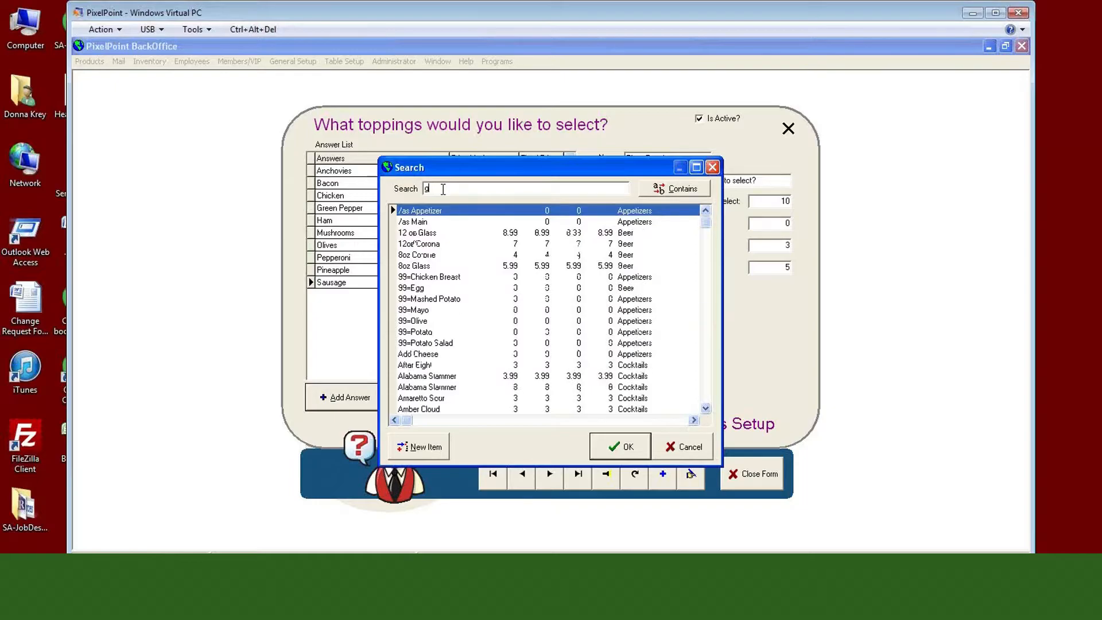
pyautogui.write('ga')
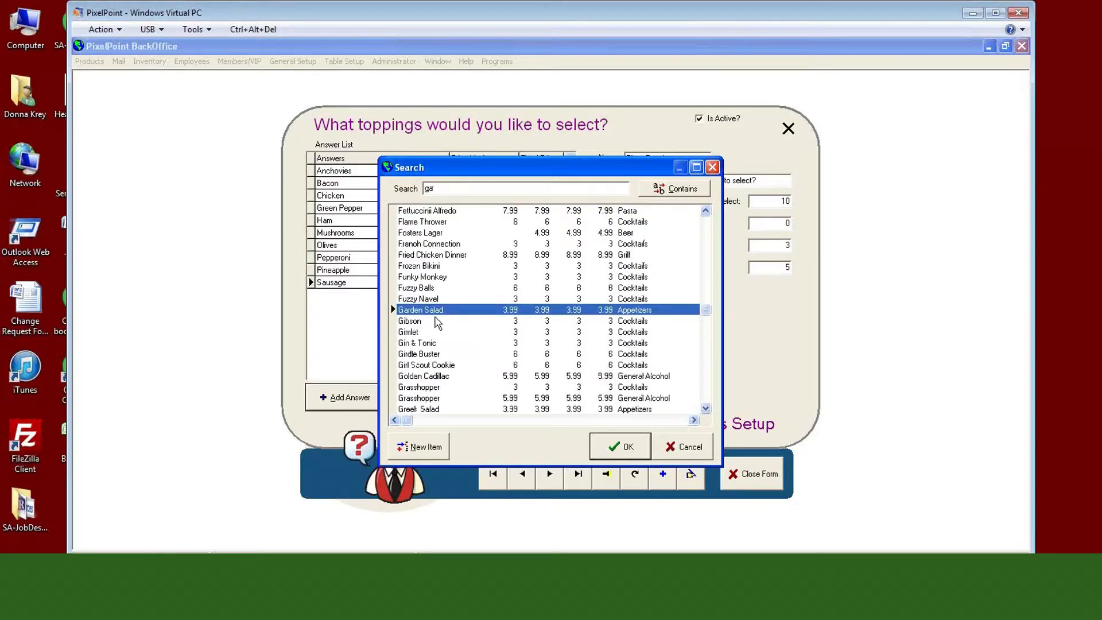
pyautogui.click(617, 447)
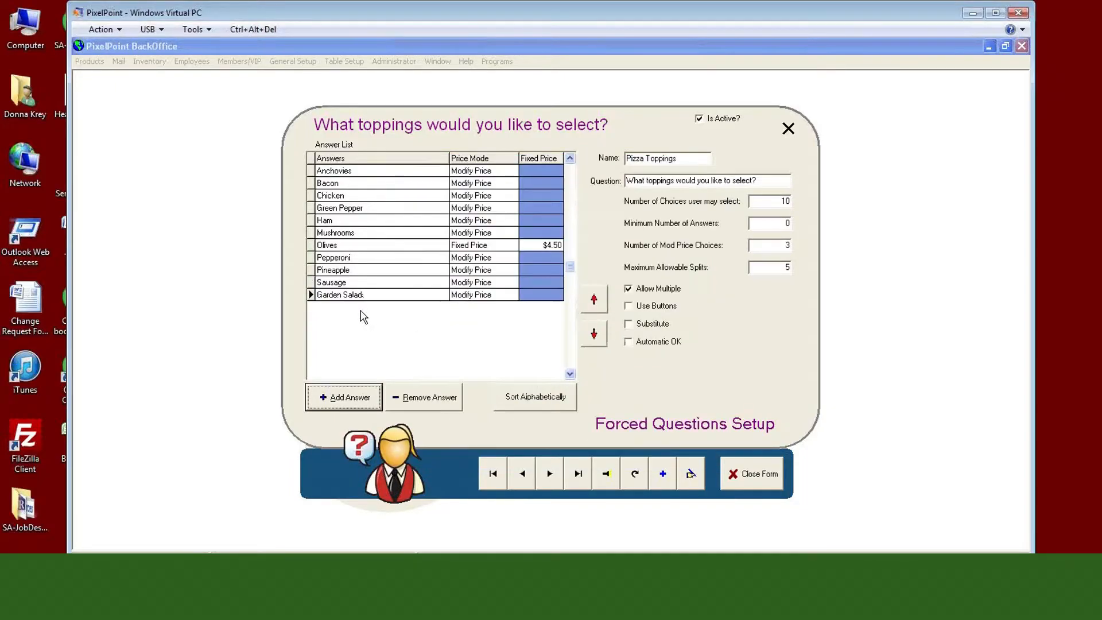
# - Give the Garden Salad answer the Fixed Price mode with a fixed price of $2.00
pyautogui.click(485, 296)
pyautogui.click(506, 295)
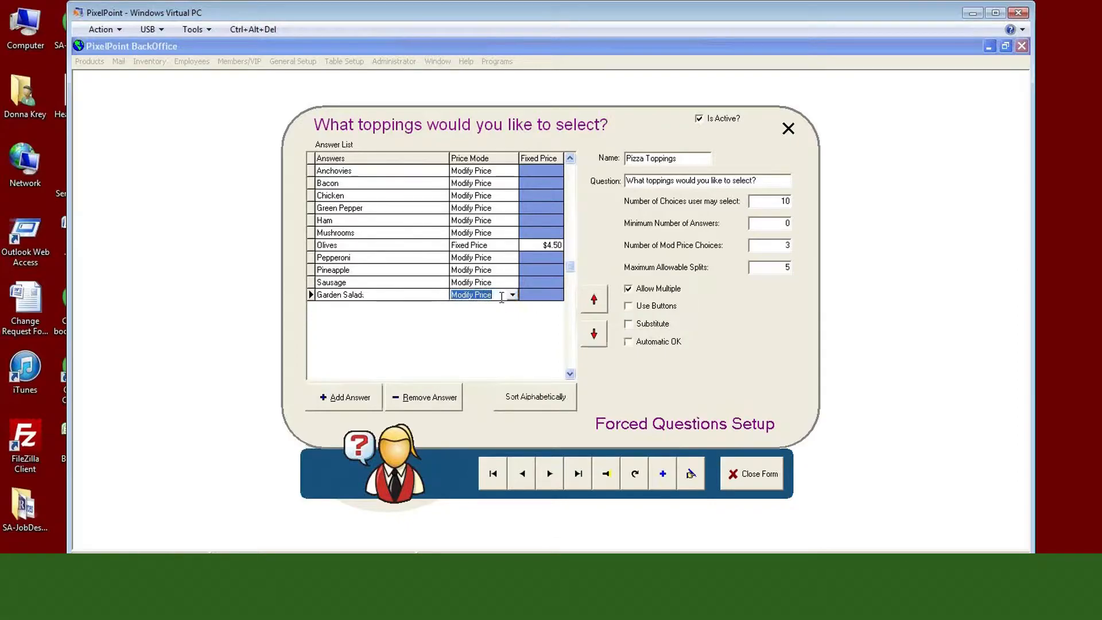
pyautogui.click(512, 295)
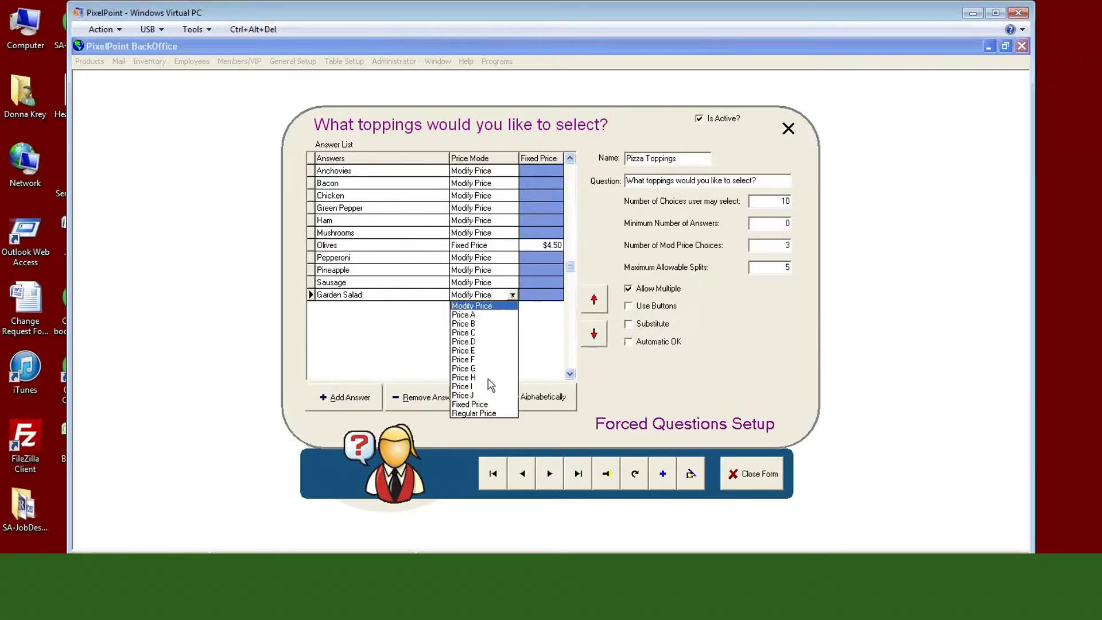
pyautogui.click(469, 404)
pyautogui.click(540, 296)
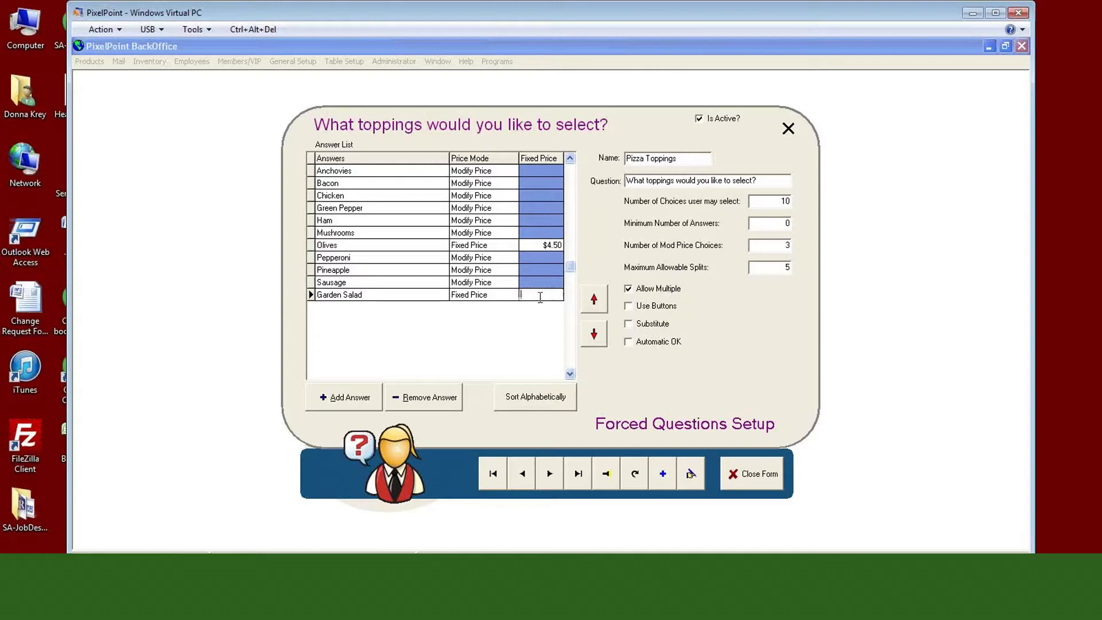
pyautogui.write('2')
pyautogui.press('Return')
# - Examine the question's name, wording, number of choices and minimum number of answers
pyautogui.click(683, 159)
pyautogui.moveTo(761, 182); pyautogui.dragTo(625, 189)
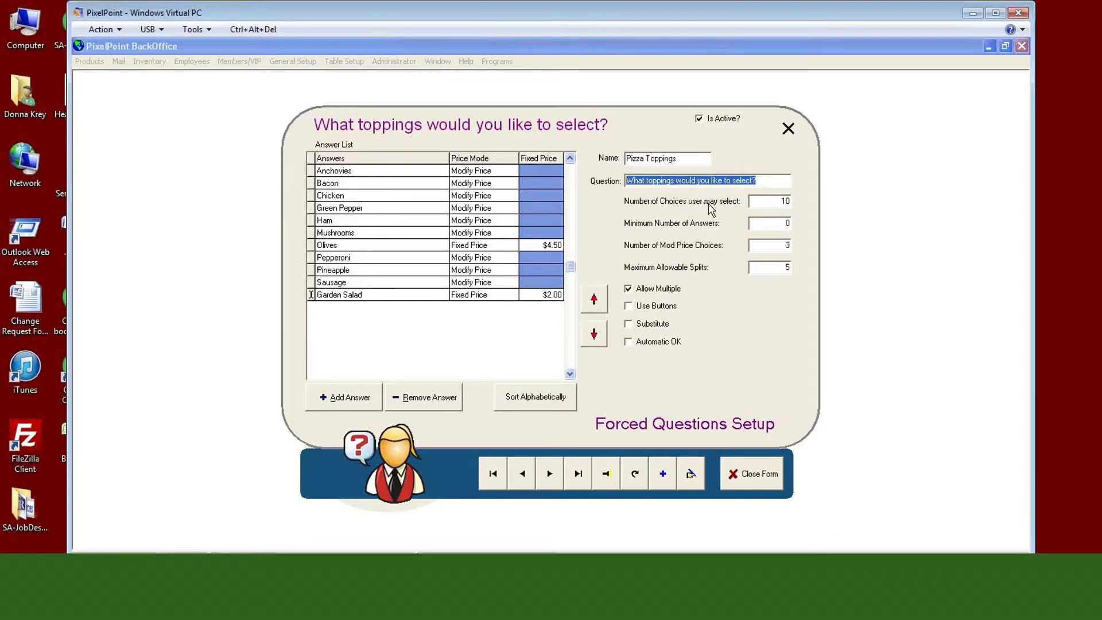
pyautogui.click(767, 203)
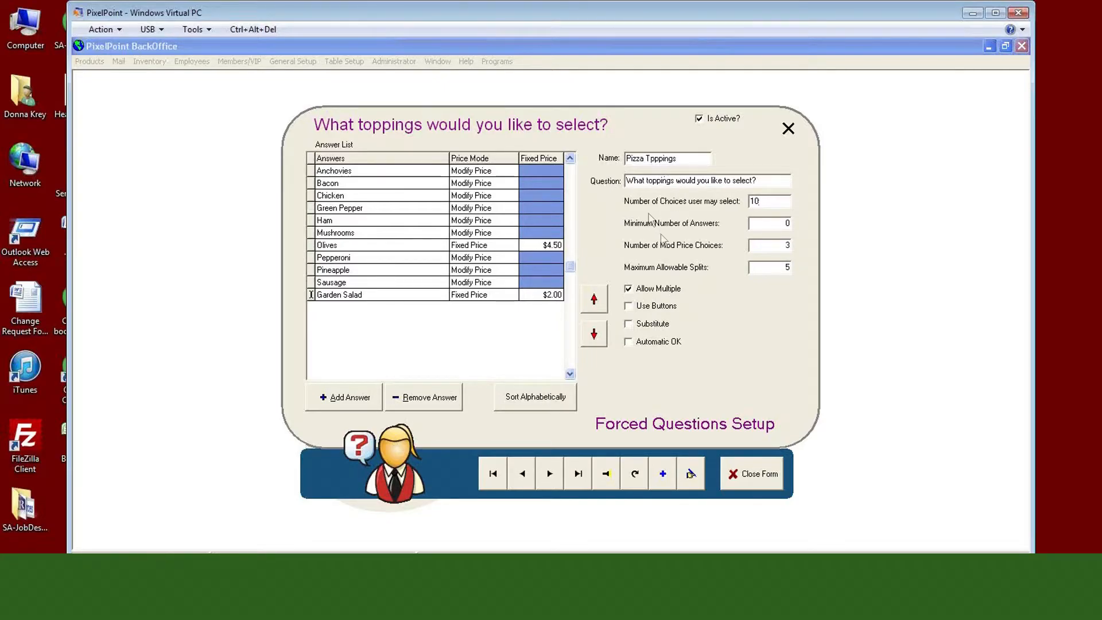
pyautogui.click(752, 223)
# - Turn on Automatic OK and set both the number of selectable choices and the minimum number of answers to 1
pyautogui.click(636, 343)
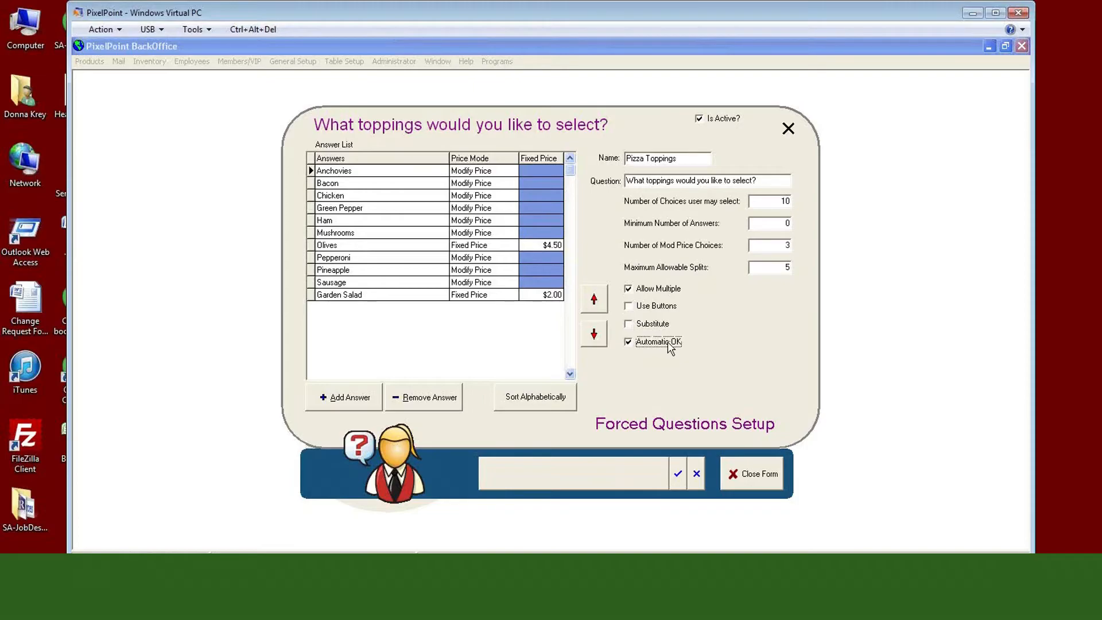
pyautogui.moveTo(774, 203); pyautogui.dragTo(743, 204)
pyautogui.write('1')
pyautogui.click(774, 226)
pyautogui.write('1')
# - Set the number of choices the user may select to 10 and the minimum number of answers to 0
pyautogui.click(768, 202)
pyautogui.write('10')
pyautogui.click(758, 223)
pyautogui.write('0')
# - Examine the number of mod price choices against the Chicken and Ham answers, and the maximum allowable splits
pyautogui.click(764, 245)
pyautogui.click(467, 196)
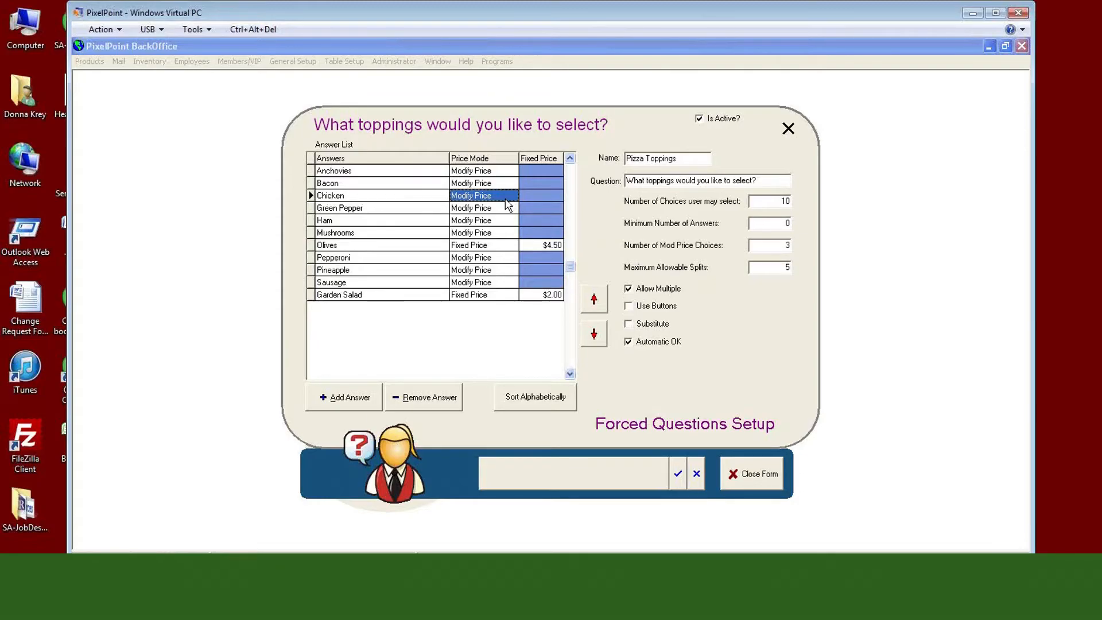
pyautogui.click(363, 200)
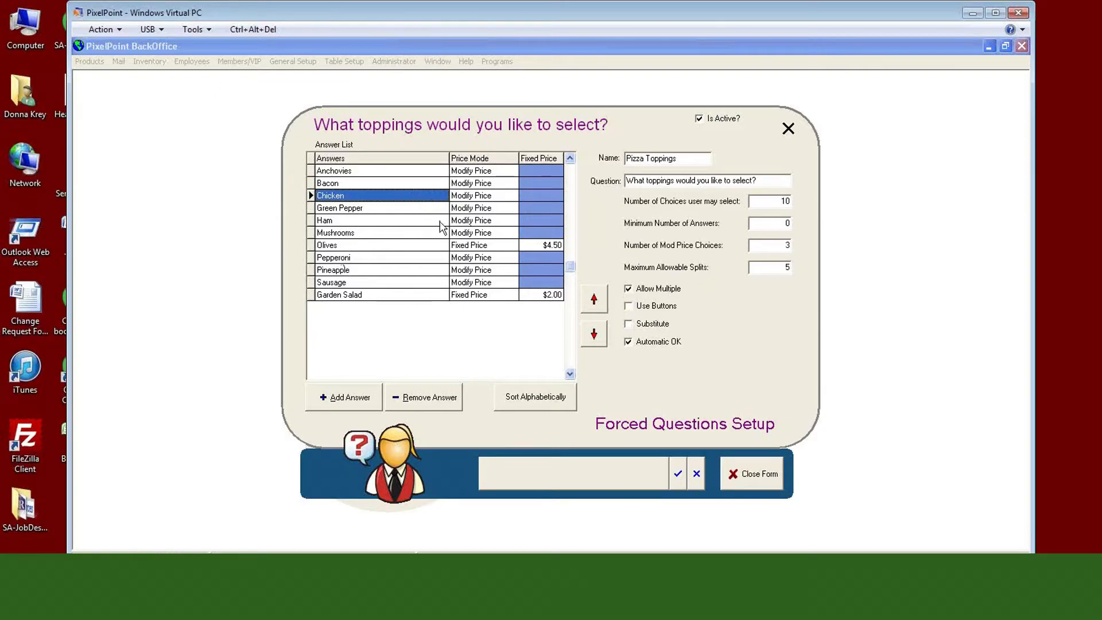
pyautogui.click(477, 224)
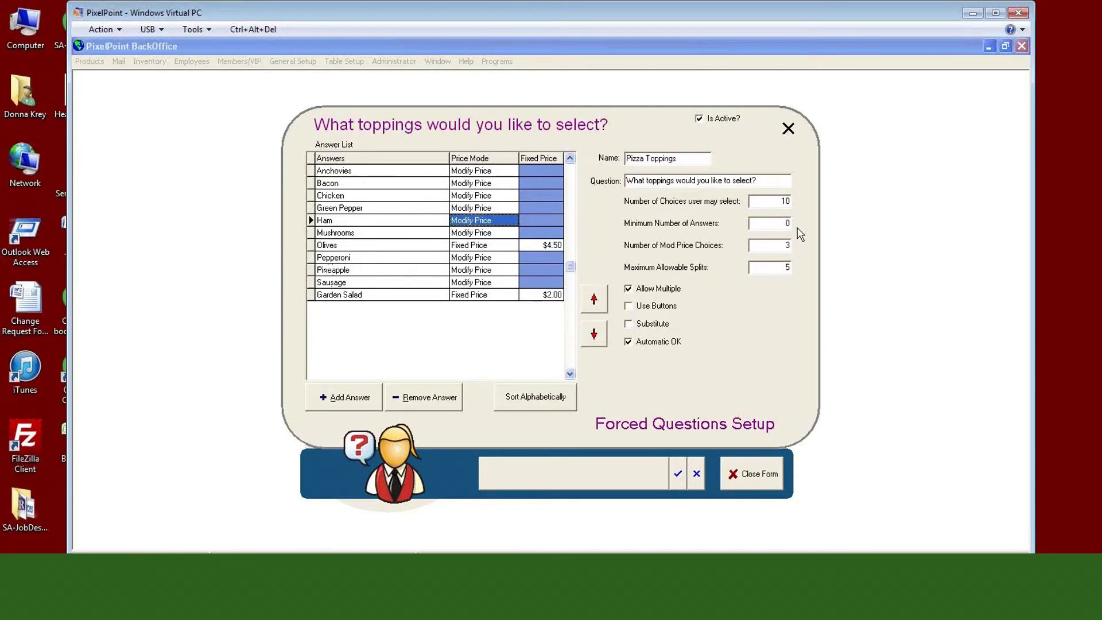
pyautogui.click(769, 268)
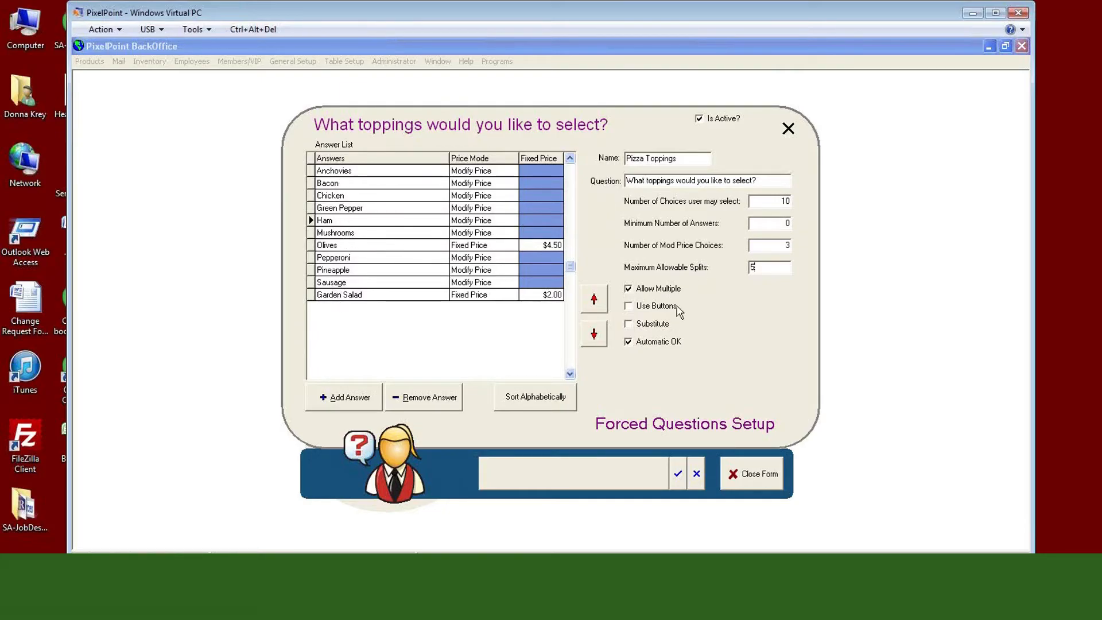
# - Toggle the Use Buttons and Substitute options and check the choice limit and minimum answer settings
pyautogui.click(629, 309)
pyautogui.click(630, 327)
pyautogui.click(773, 199)
pyautogui.click(770, 226)
pyautogui.click(767, 202)
# - Discard the unsaved changes to the Pizza Toppings question and close the Forced Questions Setup form
pyautogui.click(697, 473)
pyautogui.click(503, 338)
pyautogui.click(741, 479)
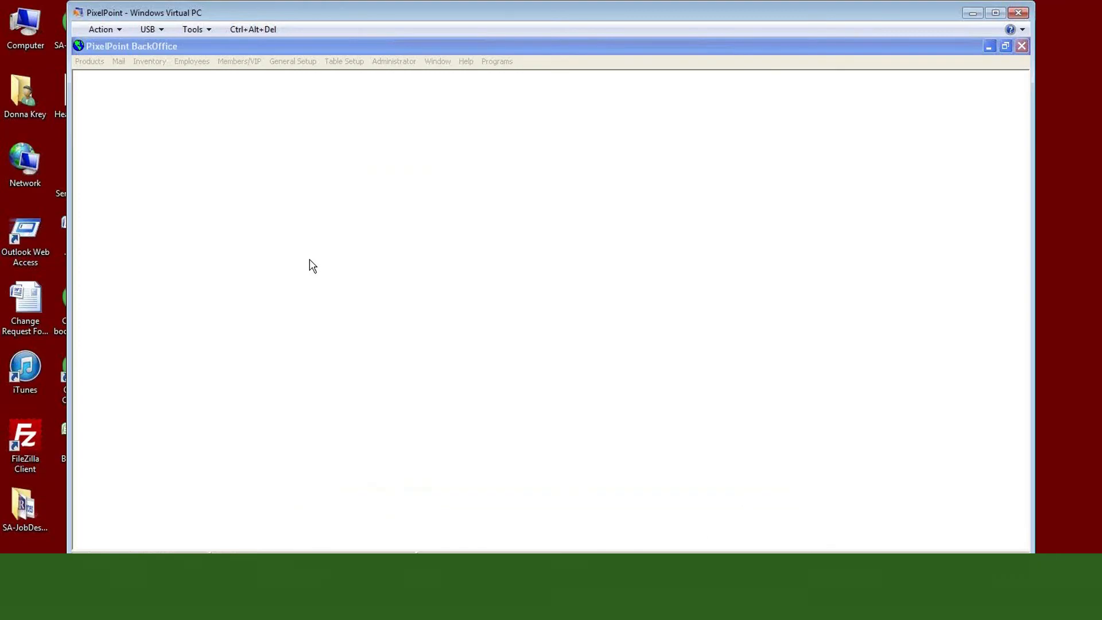
# - Open Product Setup and bring up the Pizza product by searching for "pizza"
pyautogui.click(90, 61)
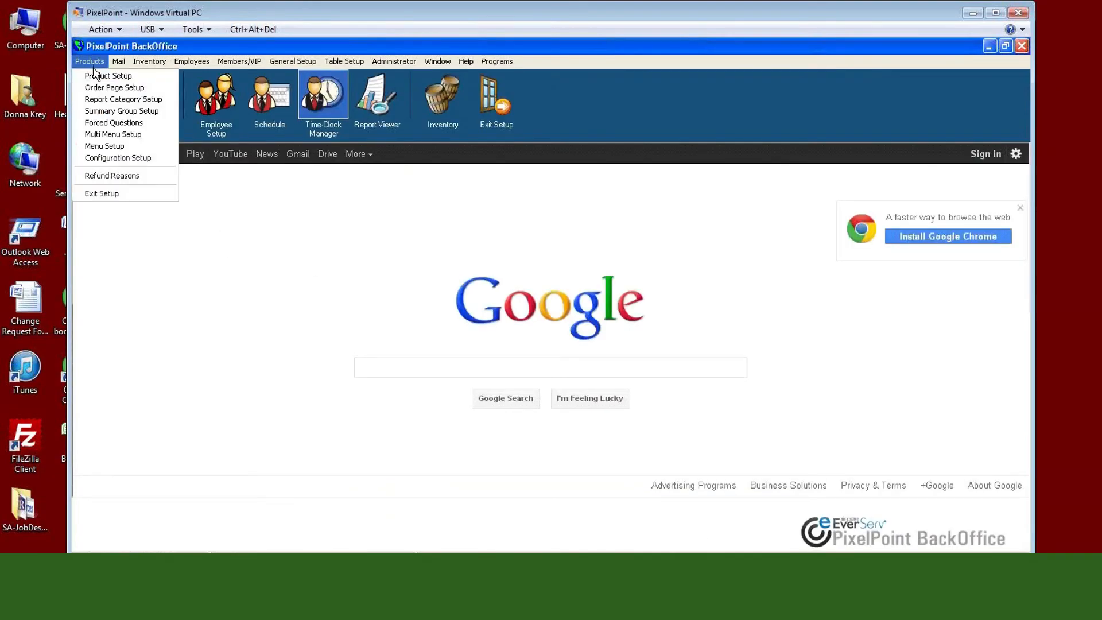
pyautogui.click(94, 76)
pyautogui.click(578, 481)
pyautogui.write('pizza')
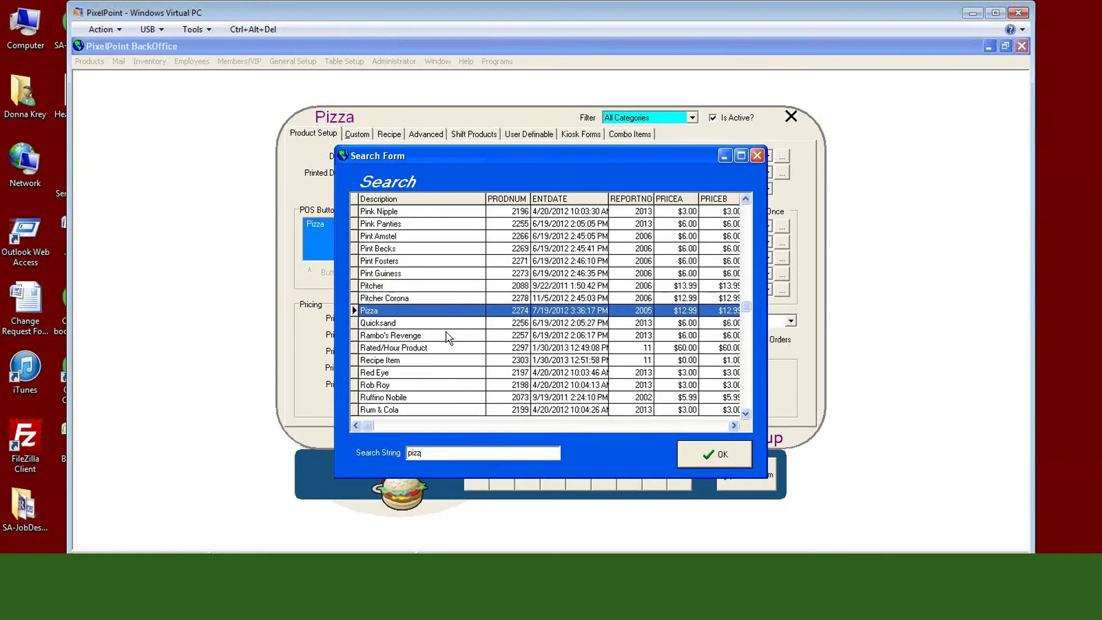
pyautogui.click(708, 461)
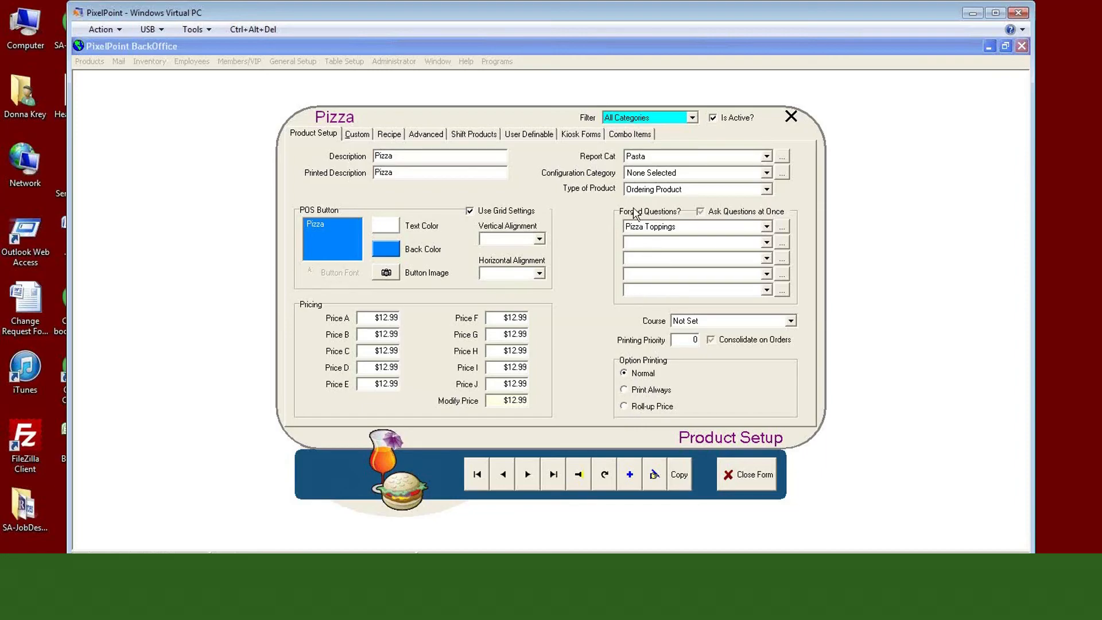
# - Bring up the Steak Sandwich product by searching for "ste"
pyautogui.click(580, 476)
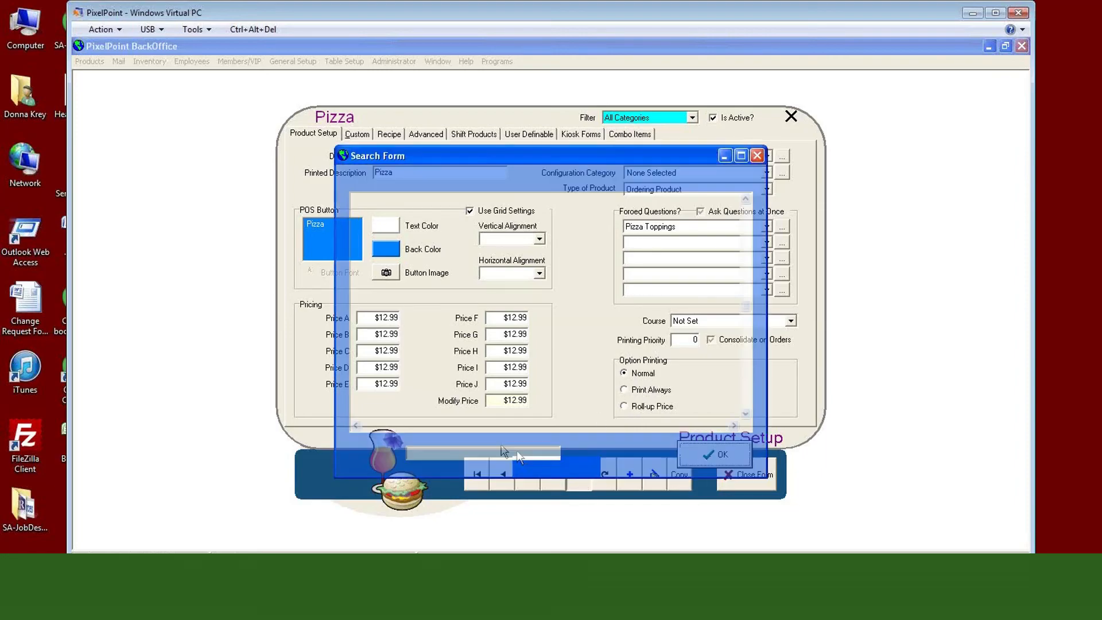
pyautogui.write('te')
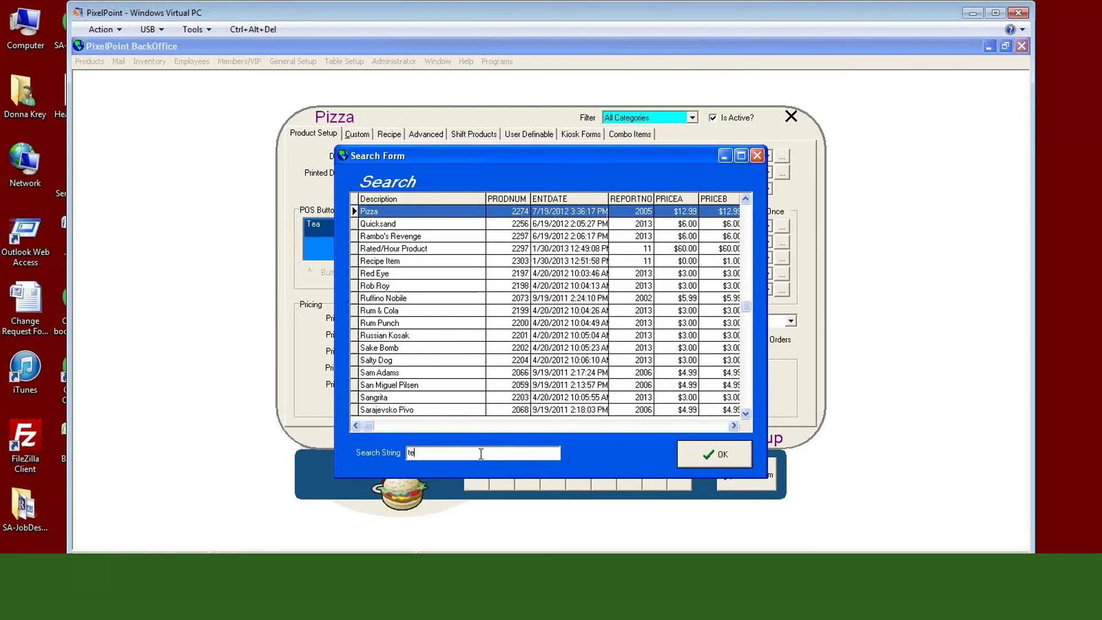
pyautogui.press('BackSpace')
pyautogui.press('BackSpace')
pyautogui.write('ste')
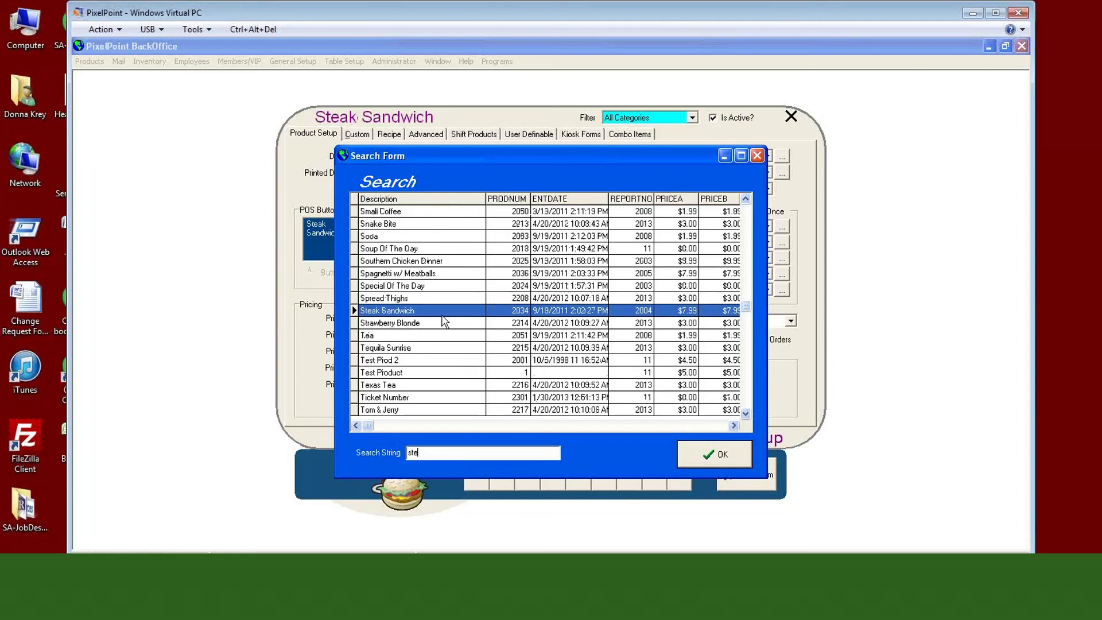
pyautogui.click(721, 454)
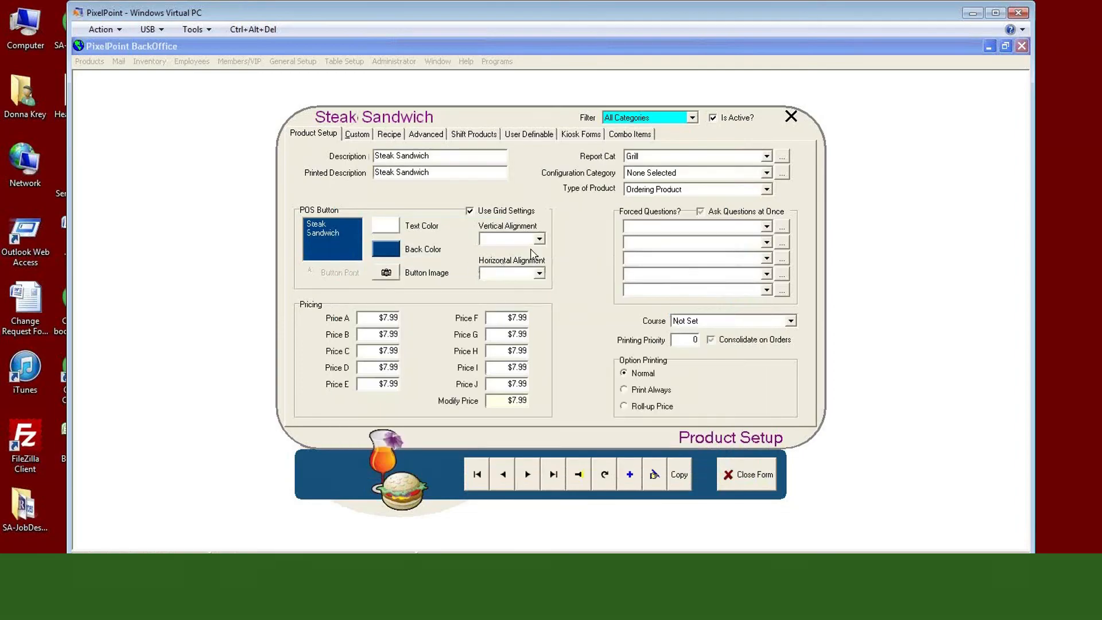
# - Examine the forced question slots of the Steak Sandwich and the questions available for the third slot
pyautogui.click(641, 227)
pyautogui.click(639, 231)
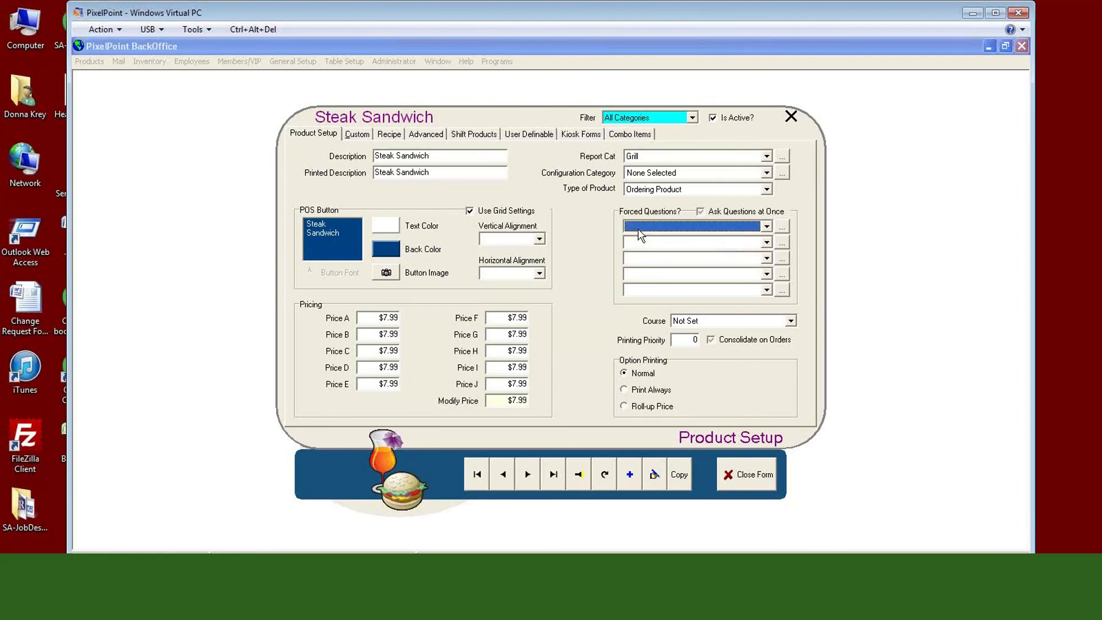
pyautogui.click(639, 260)
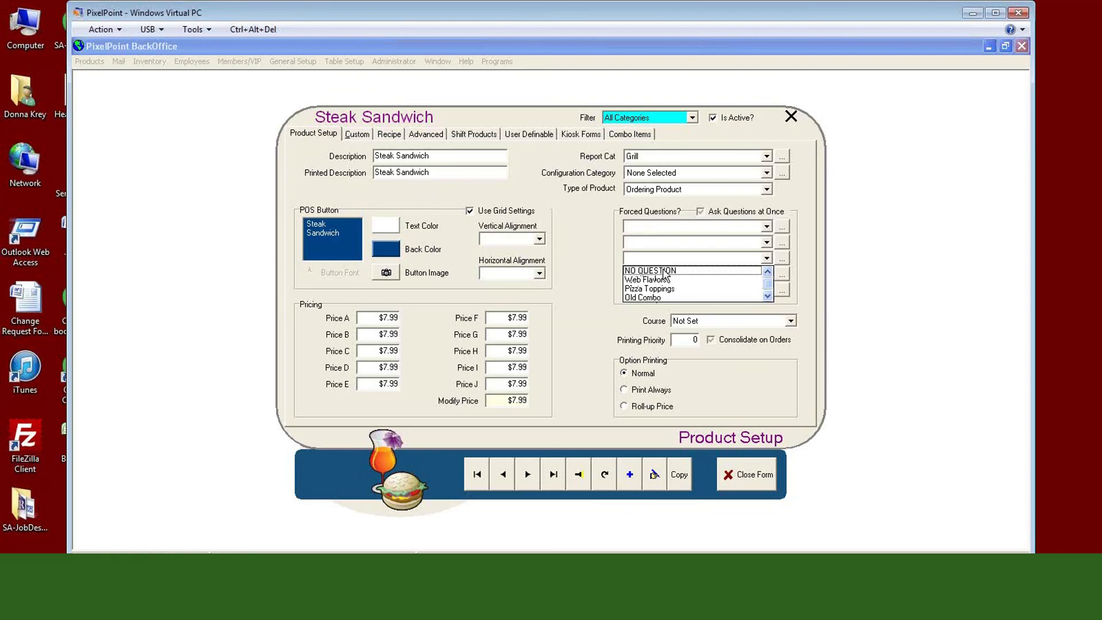
# - Set the first kiosk forced question of the Steak Sandwich to NO QUESTION and check the choices for the second
pyautogui.click(578, 139)
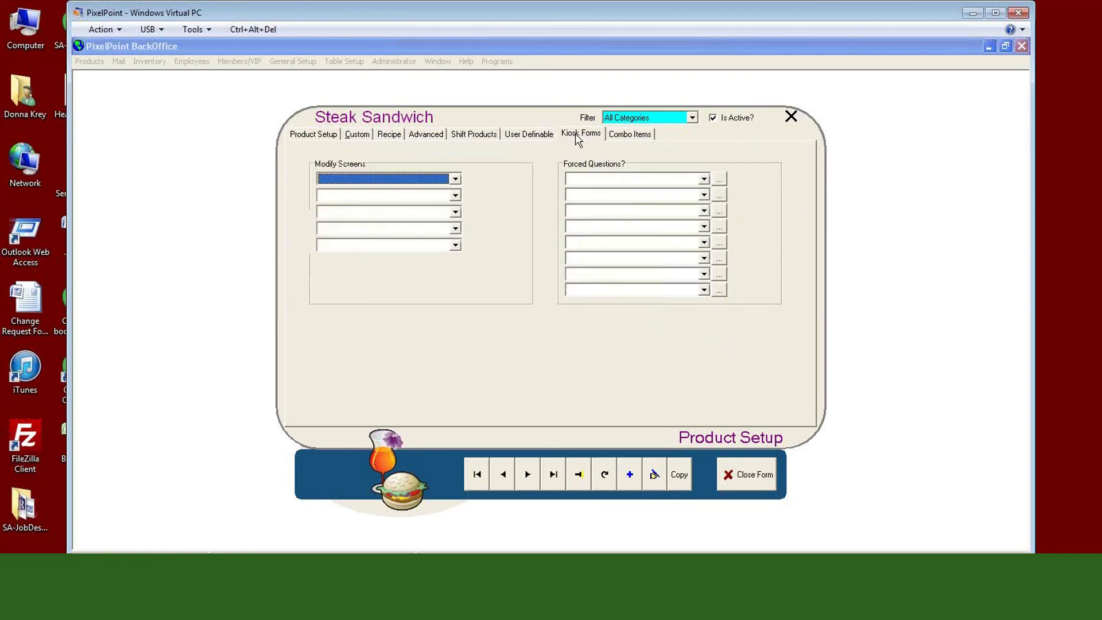
pyautogui.click(586, 230)
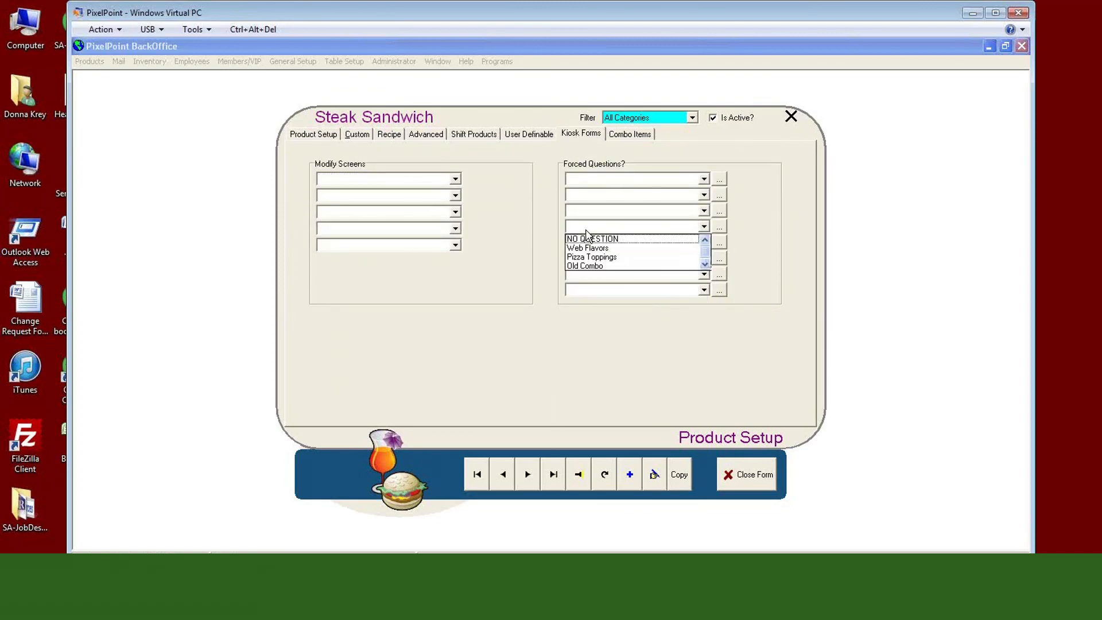
pyautogui.click(594, 179)
pyautogui.click(591, 191)
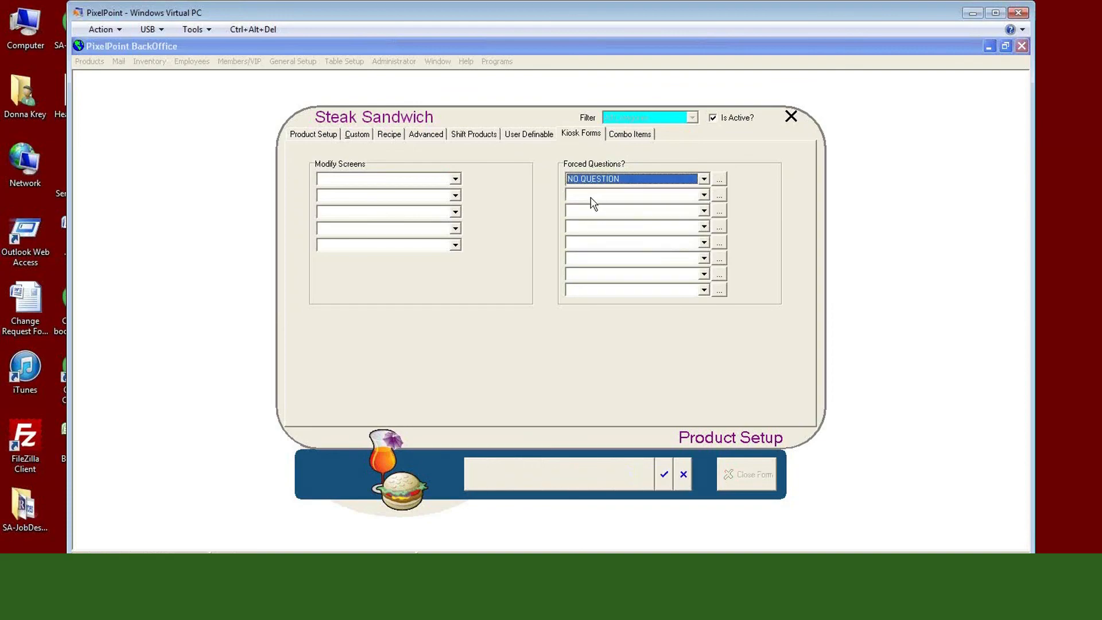
pyautogui.click(593, 198)
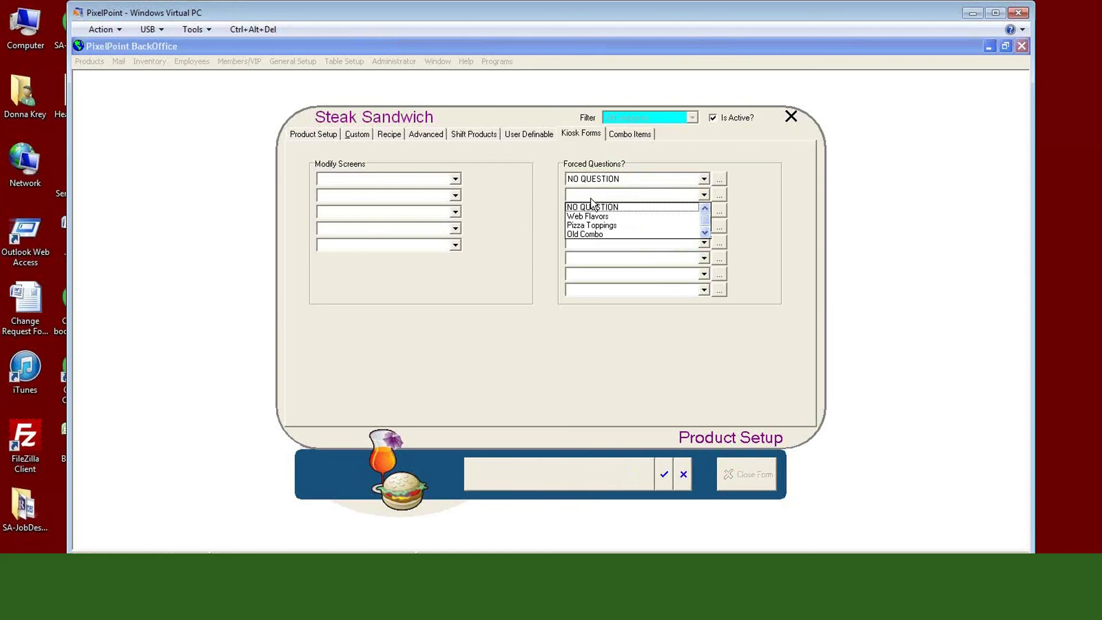
# - Return to the main product settings and discard the unsaved changes to the Steak Sandwich
pyautogui.click(305, 138)
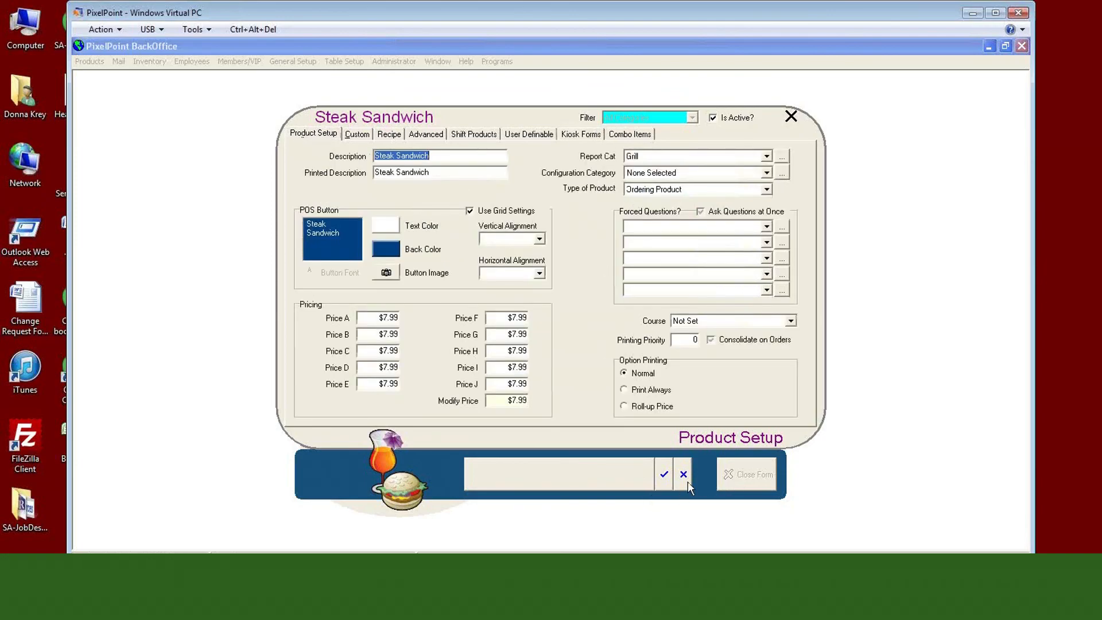
pyautogui.click(686, 480)
pyautogui.click(504, 340)
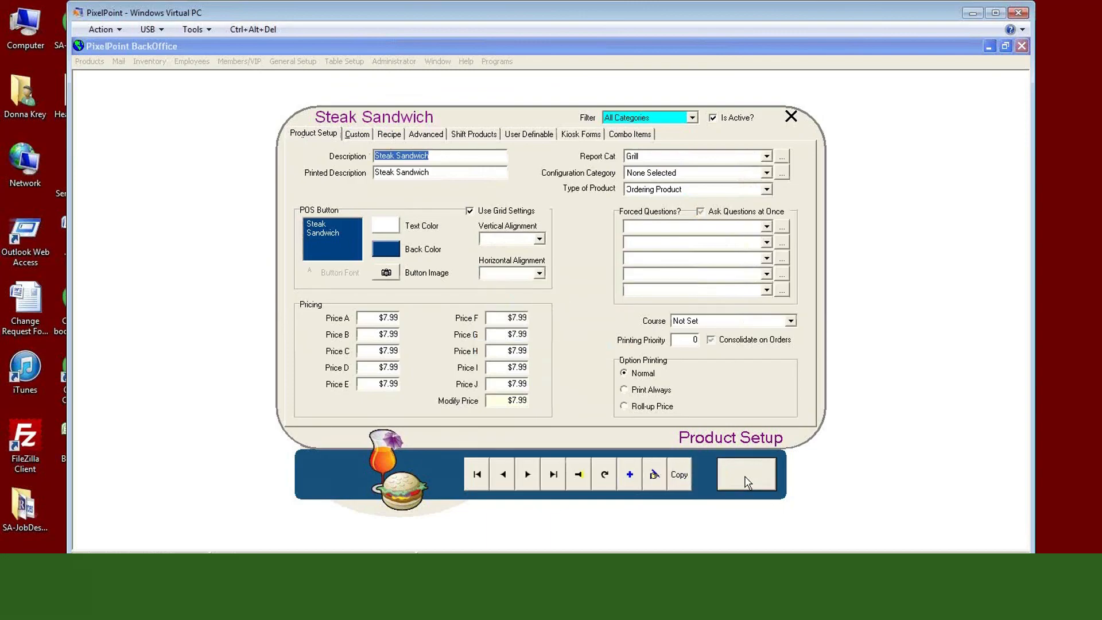